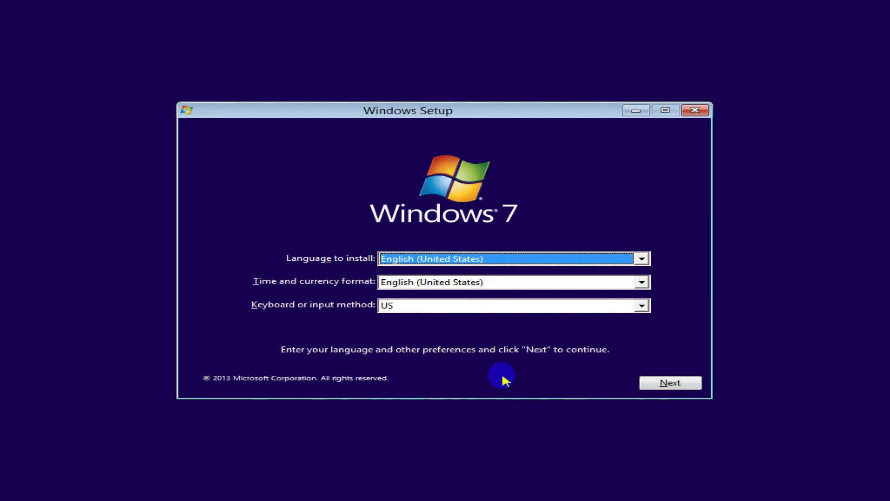
# - Start Windows 7 Setup and pick Windows 7 Professional (Volume) x64 as the edition
pyautogui.click(661, 383)
pyautogui.click(479, 258)
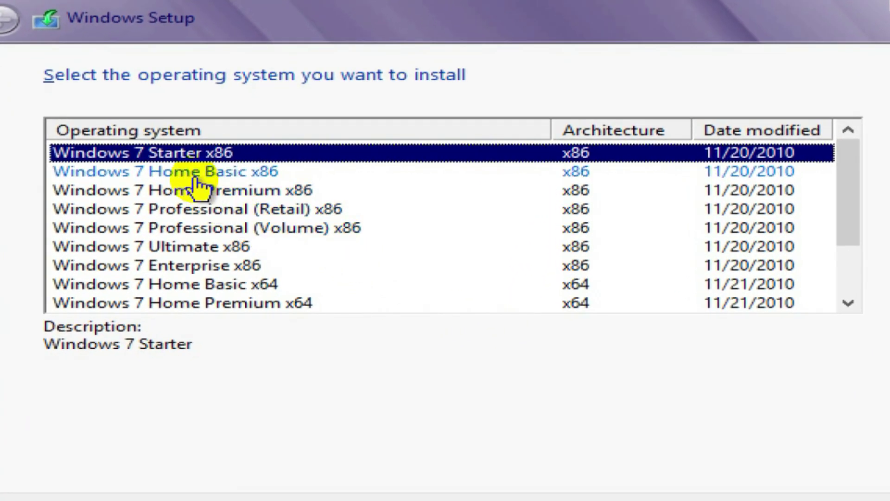
pyautogui.click(184, 177)
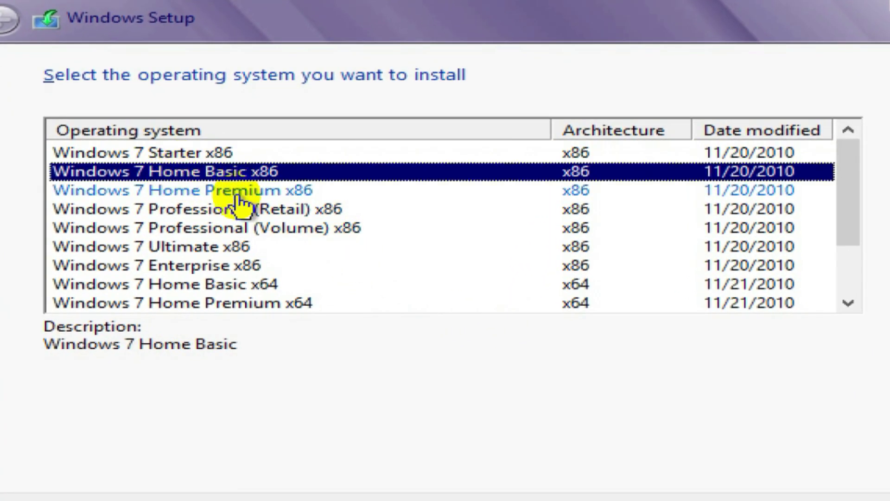
pyautogui.click(225, 233)
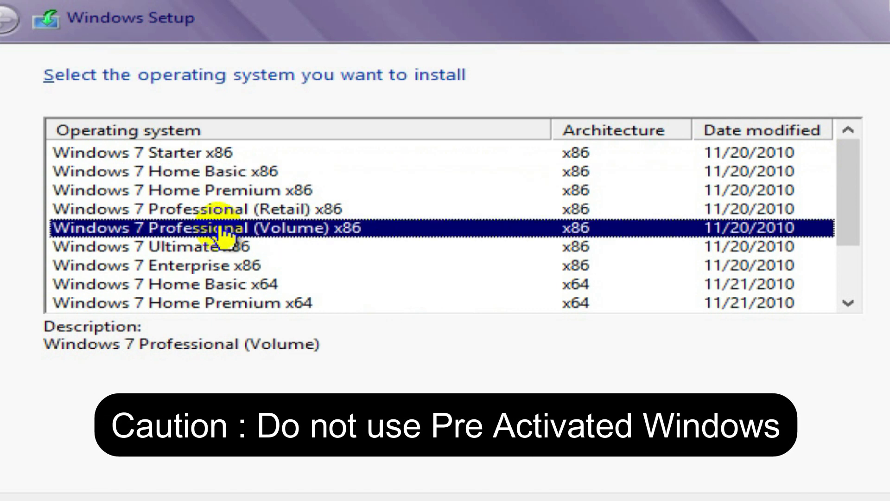
pyautogui.moveTo(850, 183); pyautogui.dragTo(858, 234)
pyautogui.click(319, 247)
pyautogui.click(322, 266)
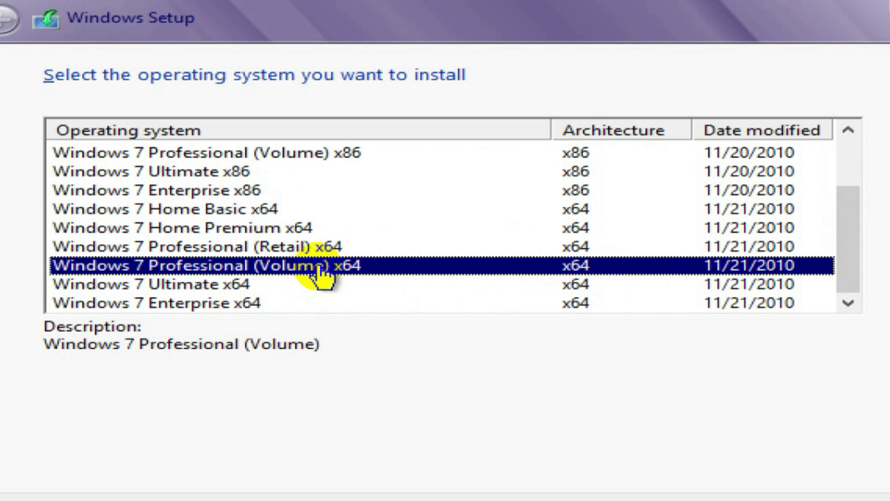
pyautogui.click(826, 500)
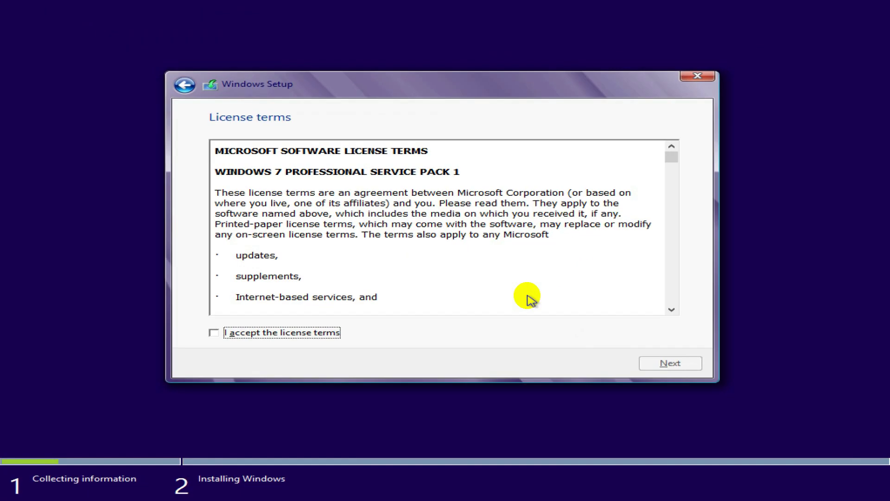
# - Accept the license terms and choose a Custom (Windows only) clean installation
pyautogui.click(306, 334)
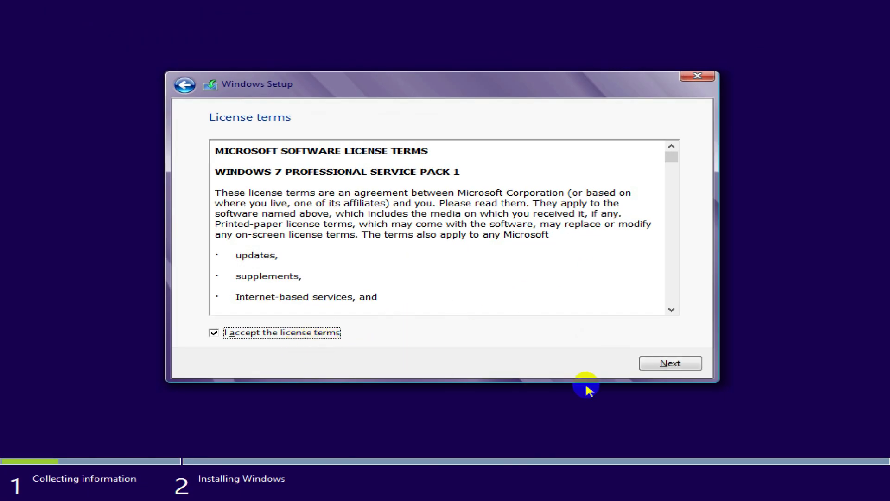
pyautogui.click(666, 367)
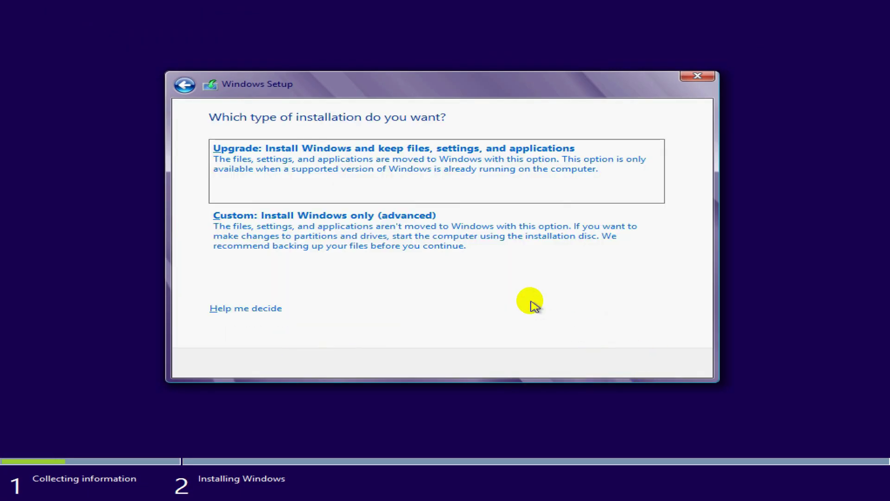
pyautogui.click(474, 252)
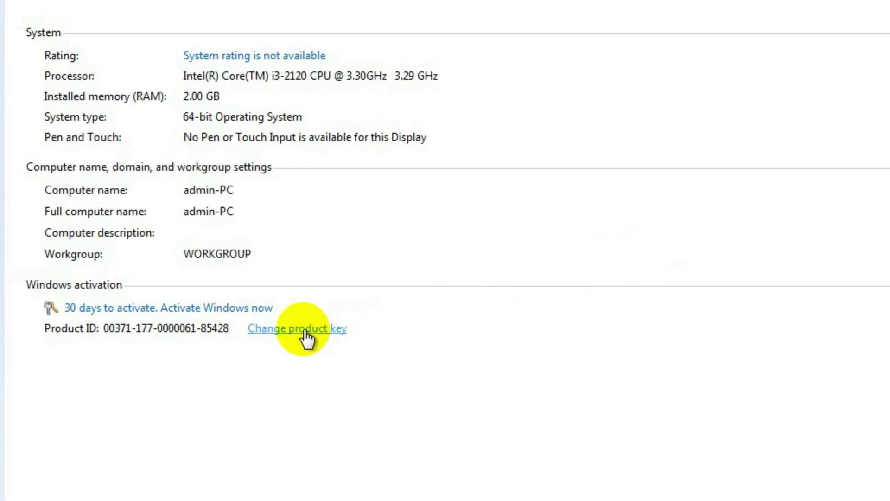
# - Enter a new Windows 7 Professional product key via Change product key and submit it
pyautogui.click(307, 337)
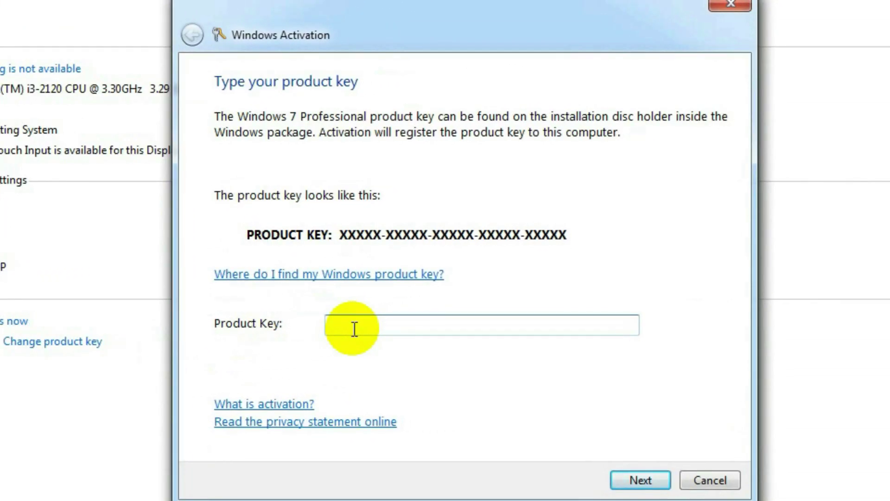
pyautogui.write('XXXXX-XXXXX')
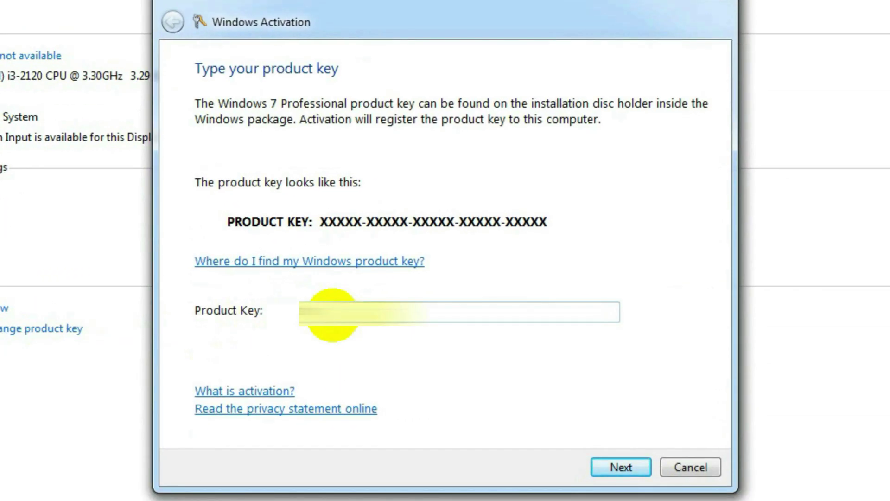
pyautogui.write('-XXXXX-XXXX3-J7')
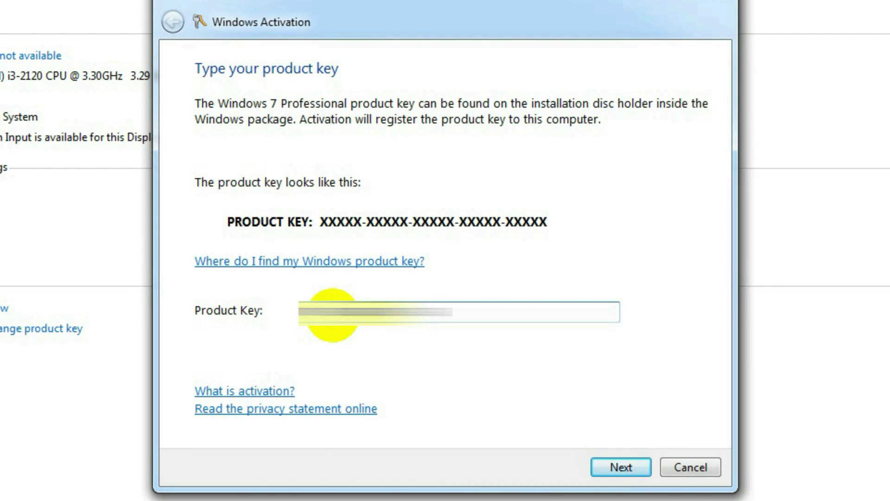
pyautogui.write('VTF')
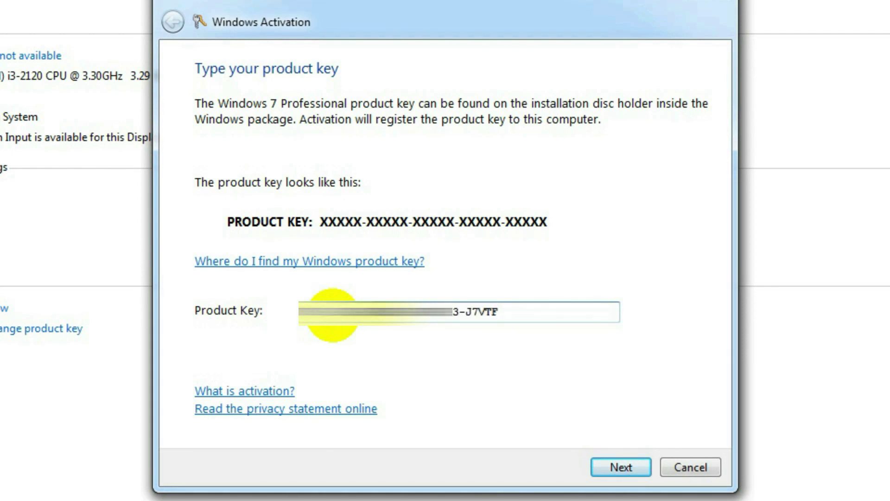
pyautogui.click(627, 466)
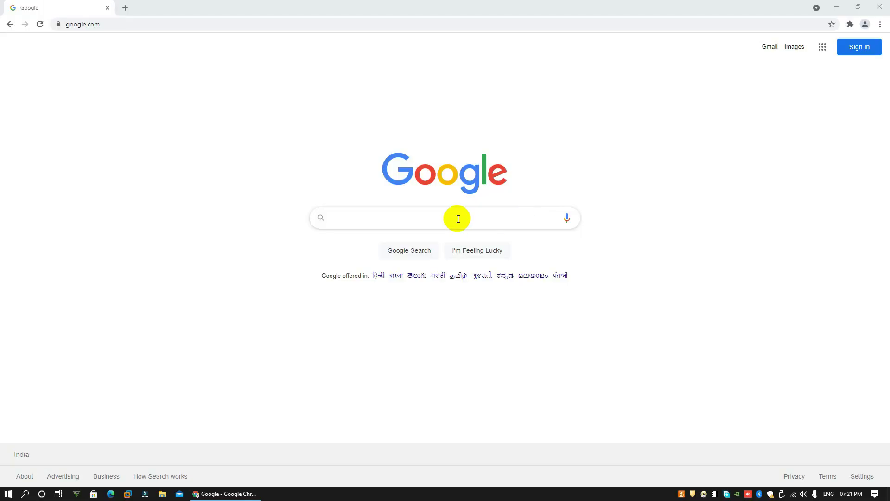
# - Search Google for 'showkeyplus' and bring up options on the Microsoft Store result
pyautogui.click(420, 221)
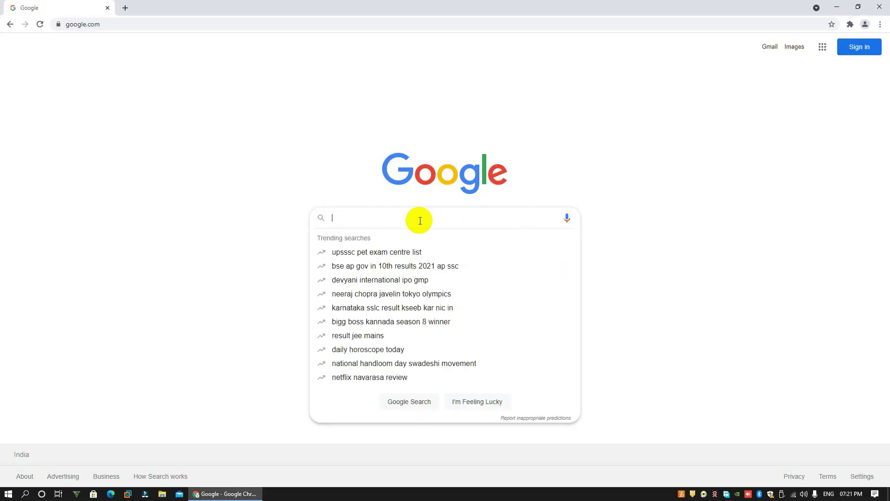
pyautogui.write('show')
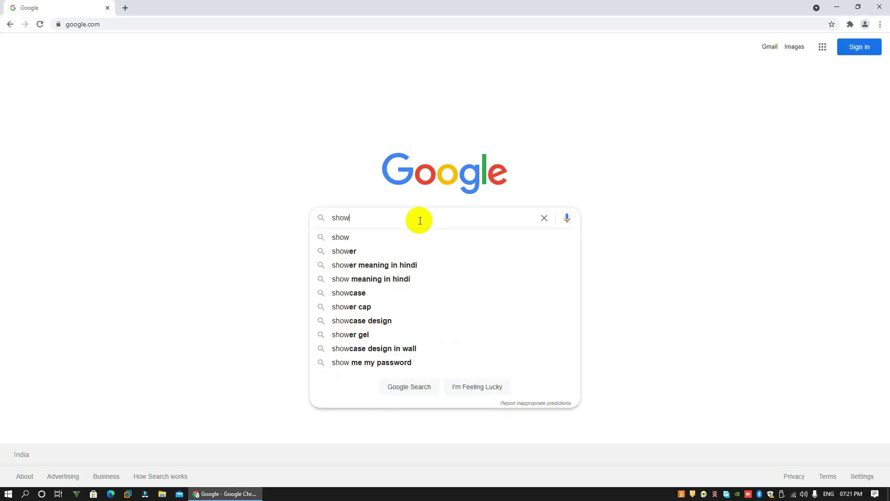
pyautogui.write('keyplus')
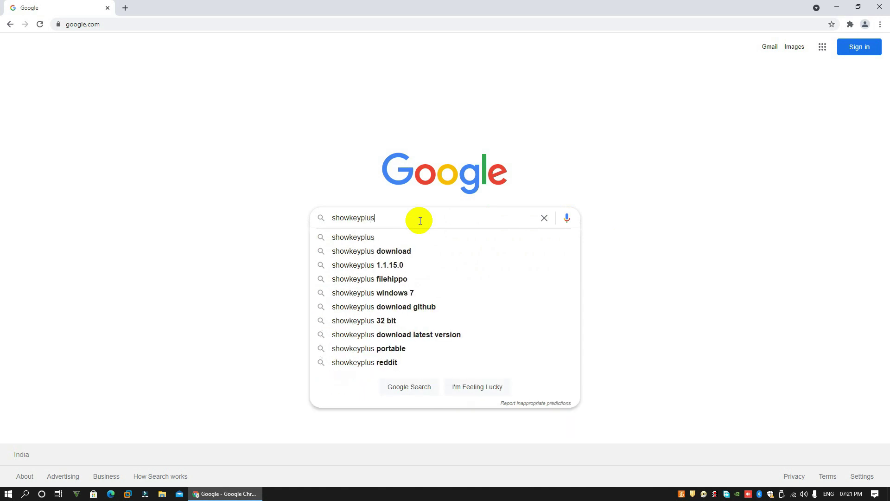
pyautogui.press('Return')
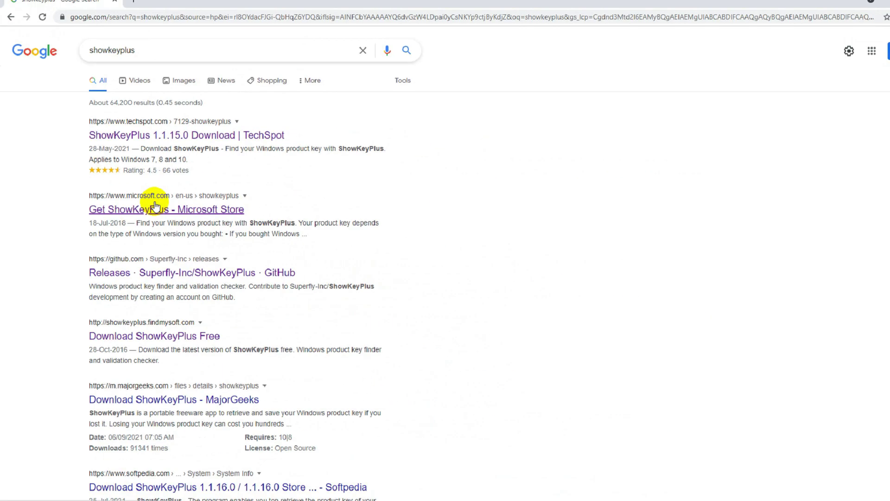
pyautogui.rightClick(151, 210)
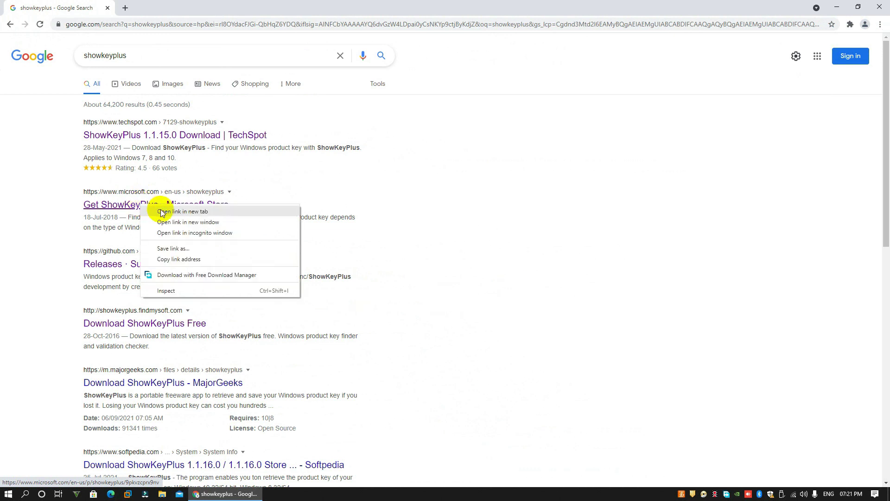
# - Open the ShowKeyPlus Store page in a new tab and send it to the Microsoft Store app
pyautogui.click(182, 212)
pyautogui.click(147, 7)
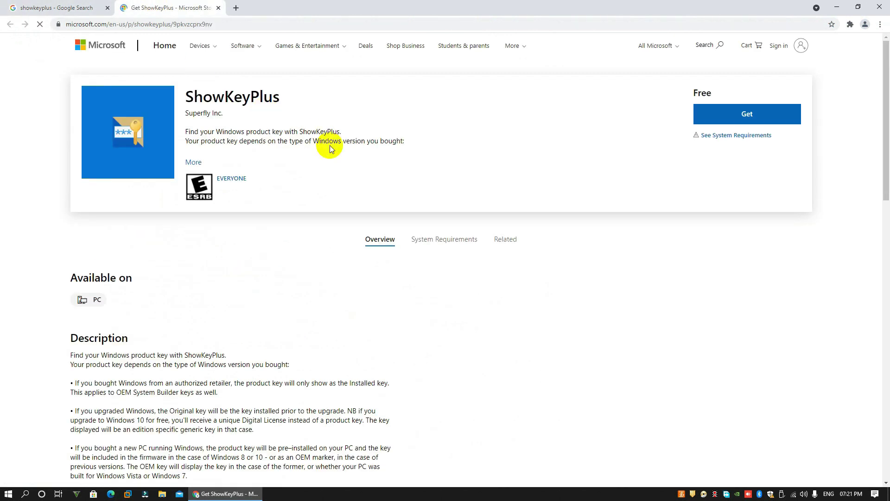
pyautogui.click(752, 116)
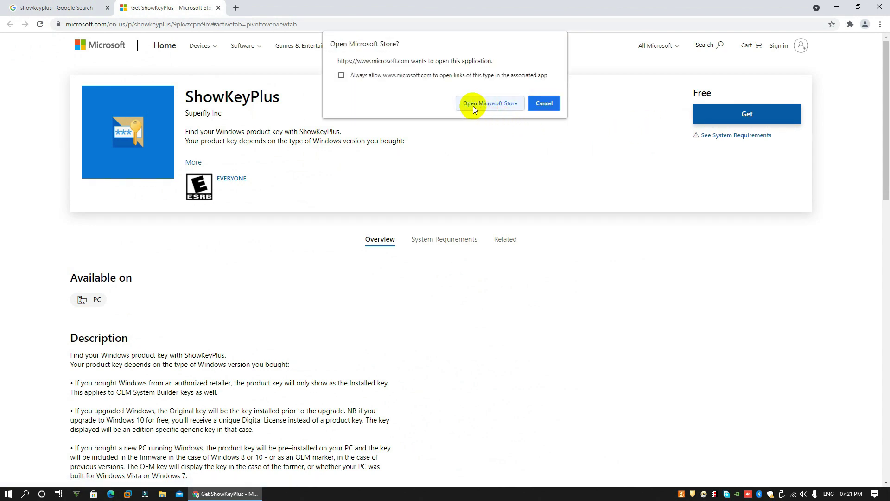
pyautogui.click(509, 104)
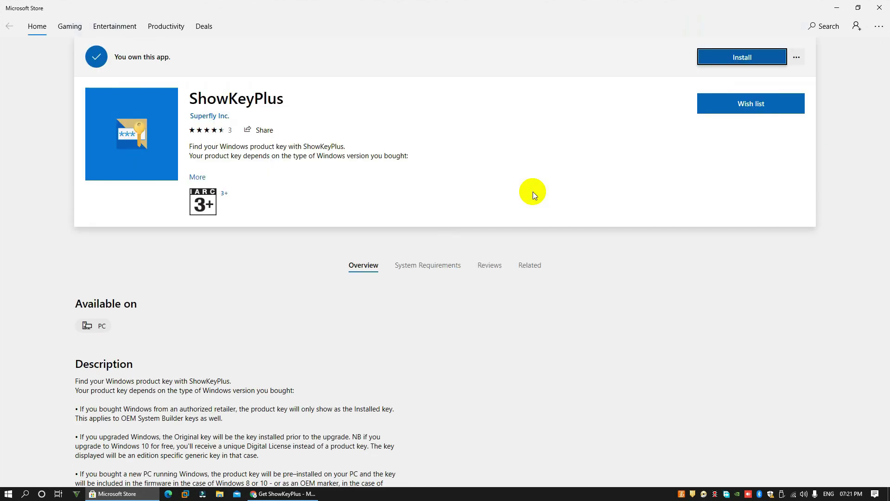
# - Install ShowKeyPlus without signing in, then return to the browser
pyautogui.click(750, 58)
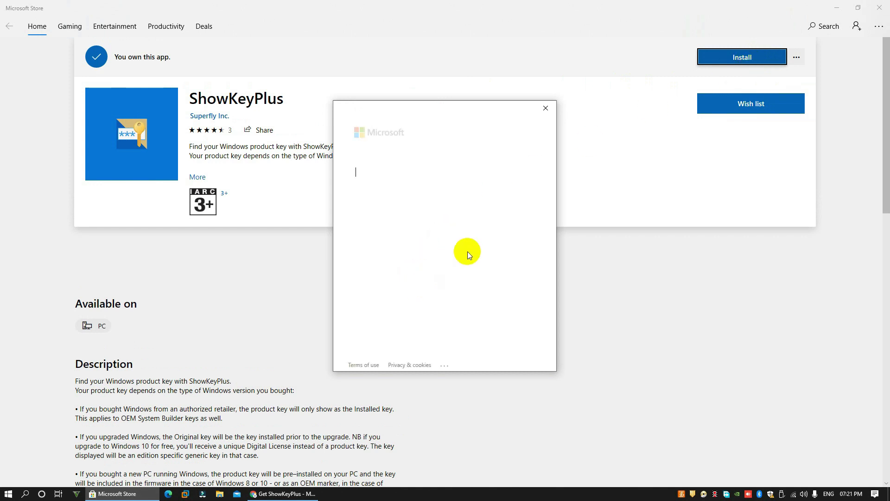
pyautogui.click(546, 108)
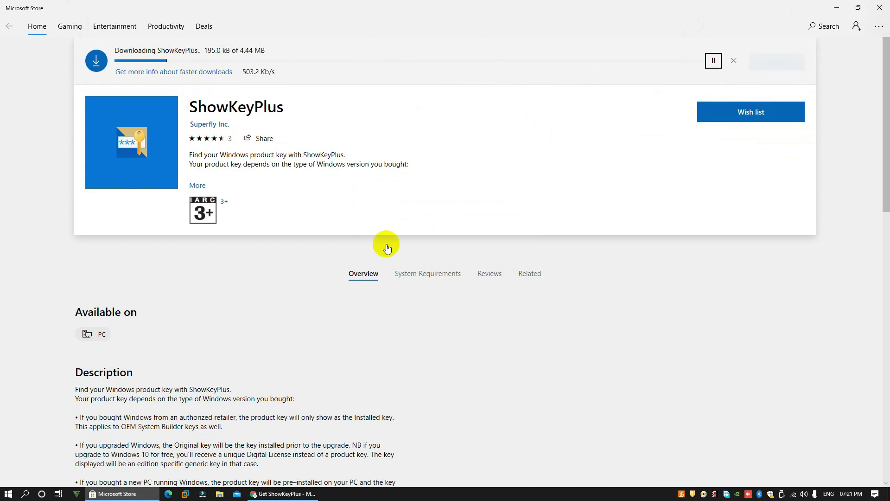
pyautogui.click(279, 496)
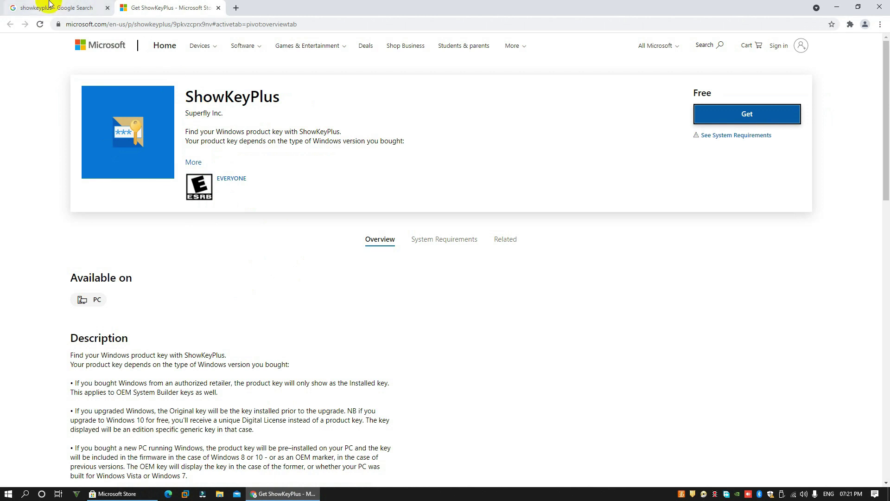
# - Open TechSpot's ShowKeyPlus page from the search results and start its download
pyautogui.click(50, 5)
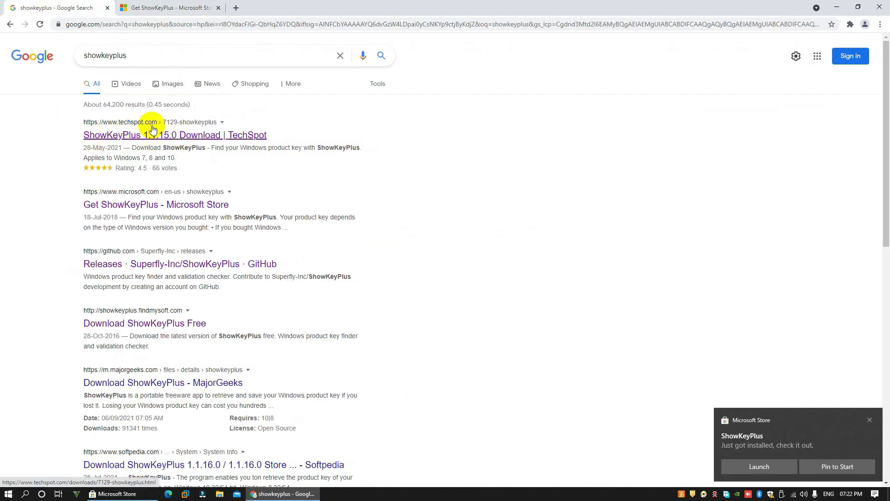
pyautogui.click(169, 136)
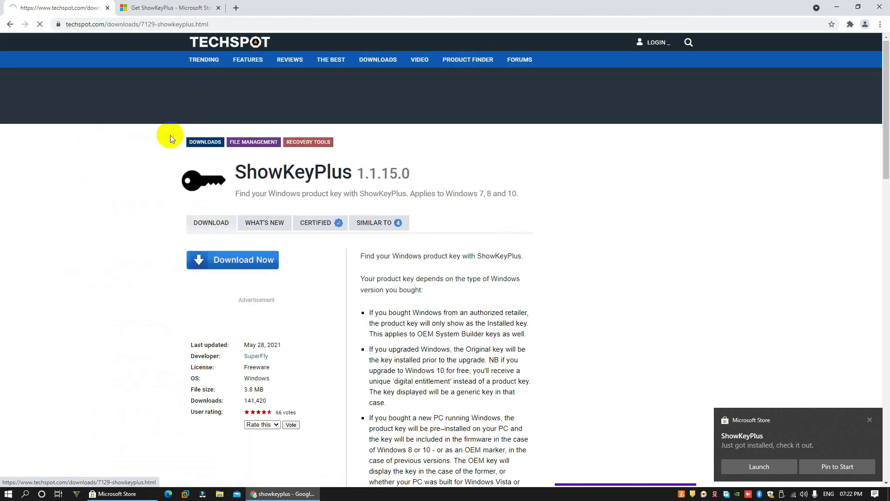
pyautogui.click(259, 262)
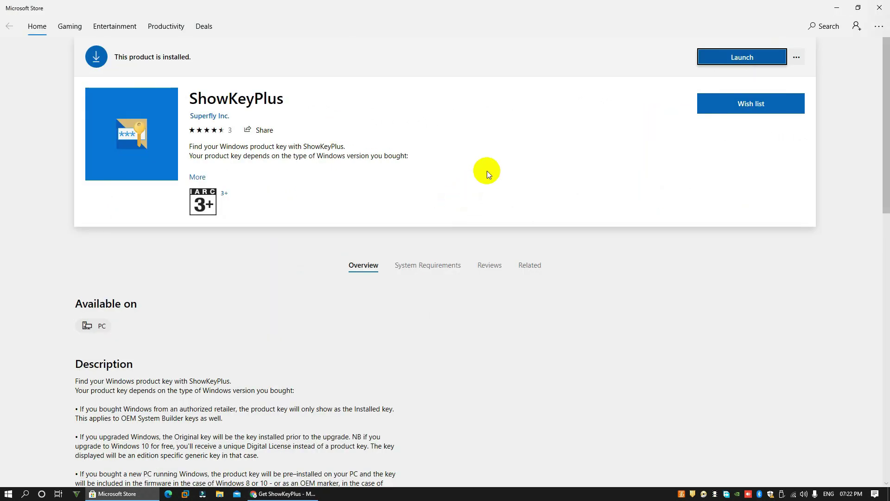
# - Launch the installed ShowKeyPlus app from its Microsoft Store page
pyautogui.click(731, 57)
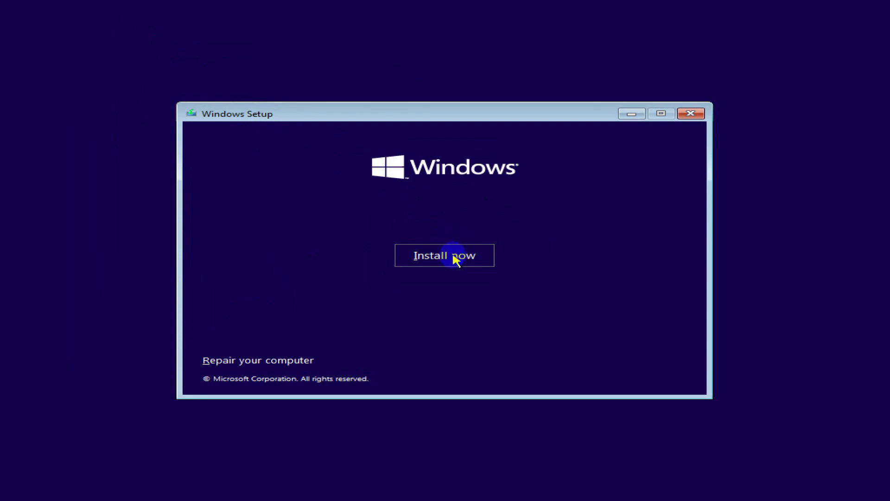
# - Begin a Windows 10 install without a product key, browse the editions, then open Settings
pyautogui.click(453, 256)
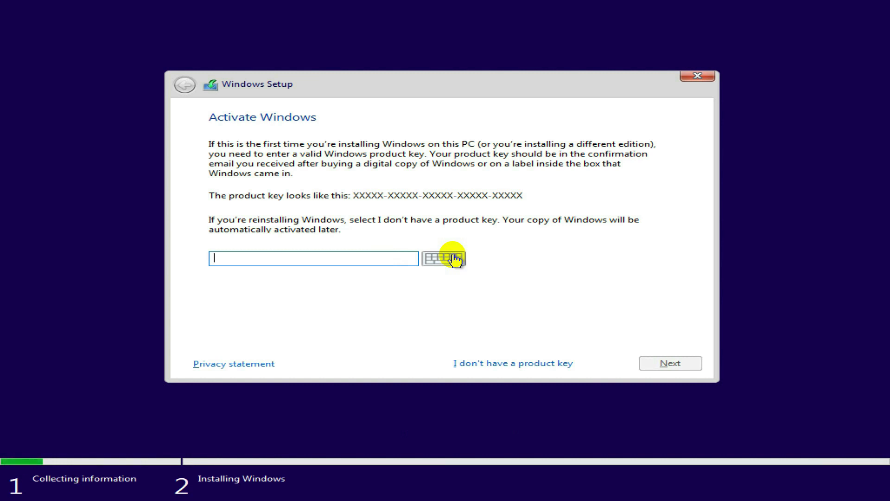
pyautogui.click(496, 367)
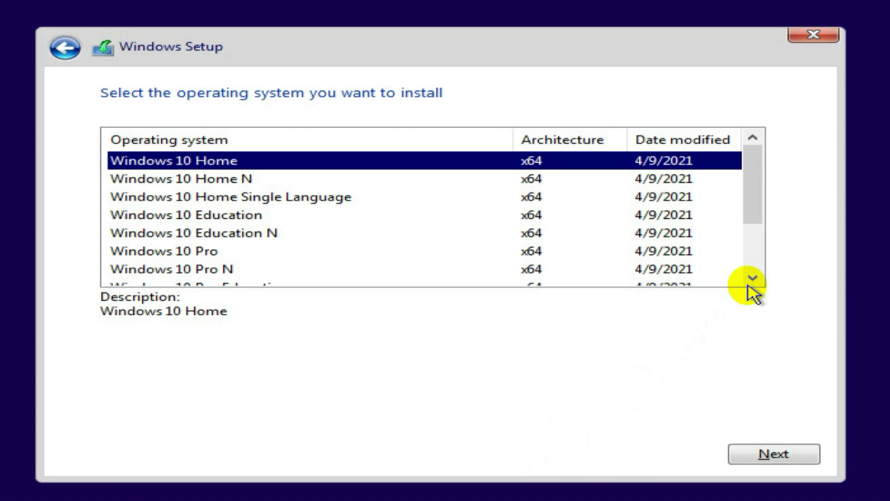
pyautogui.click(656, 242)
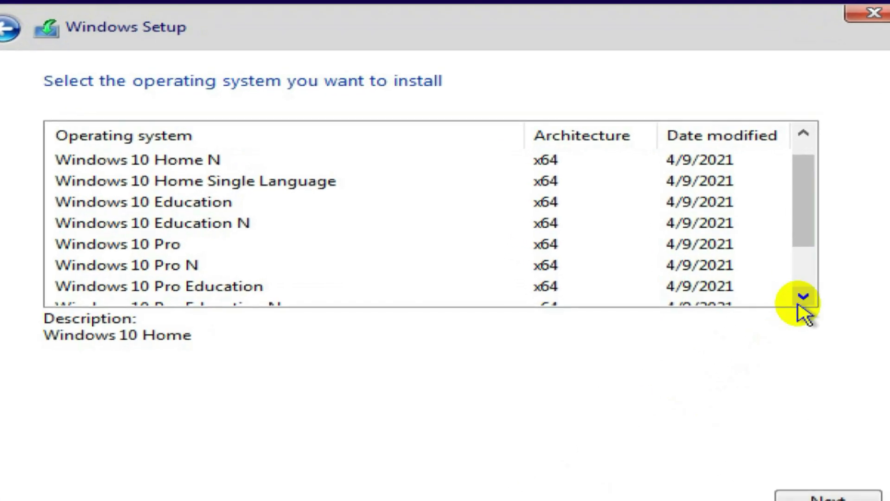
pyautogui.moveTo(808, 223); pyautogui.dragTo(815, 179)
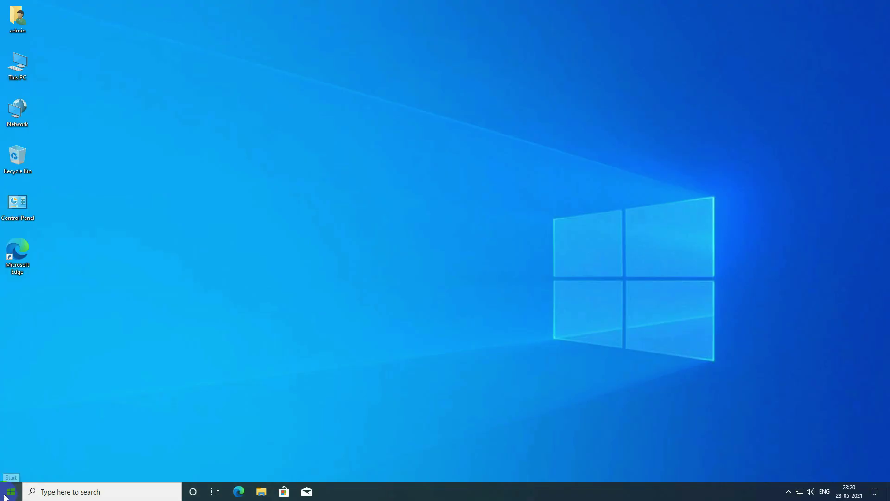
pyautogui.rightClick(10, 492)
pyautogui.click(55, 404)
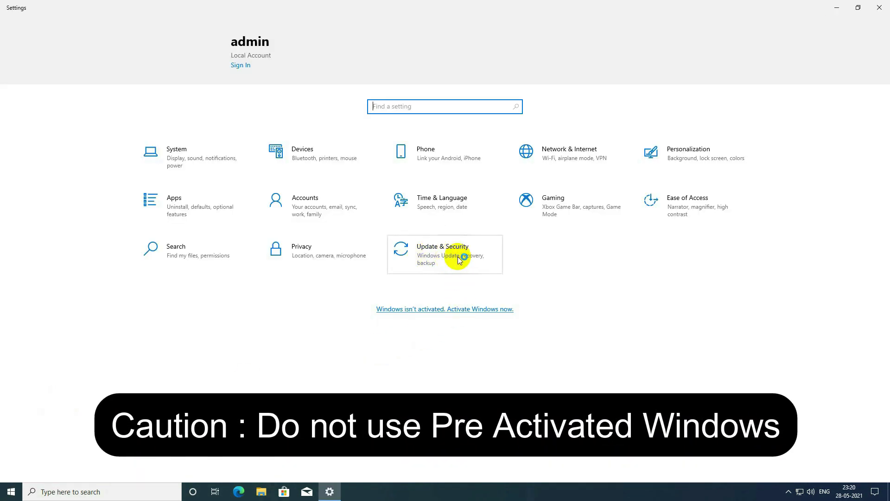
# - Go to Update & Security > Activation to see Windows 10 Pro's activation status
pyautogui.click(452, 259)
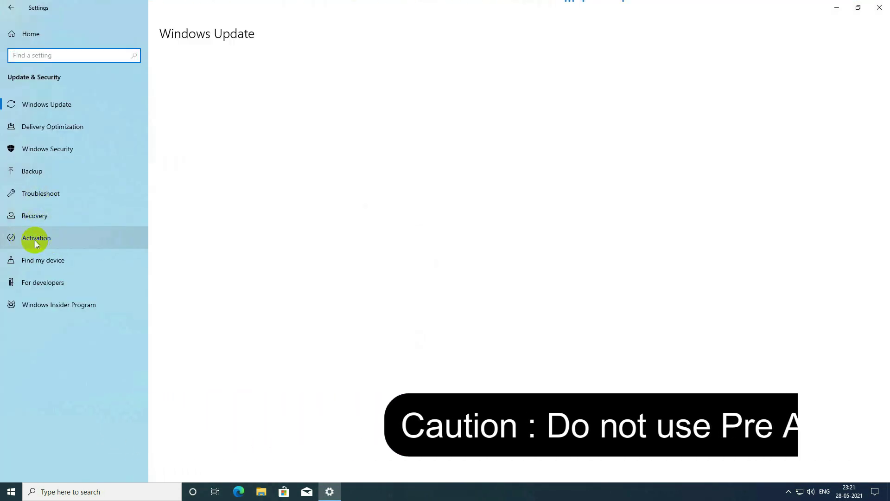
pyautogui.click(41, 241)
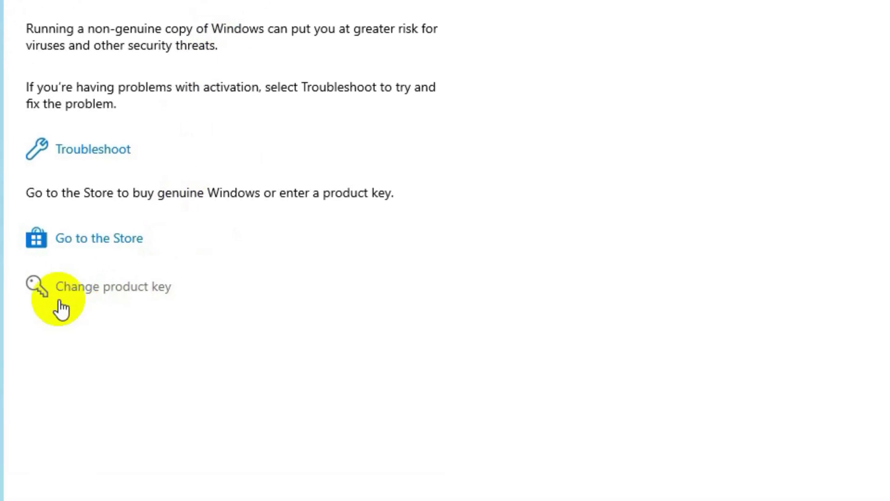
# - Paste a new product key, activate Windows 10 Pro, and close the confirmation
pyautogui.click(134, 294)
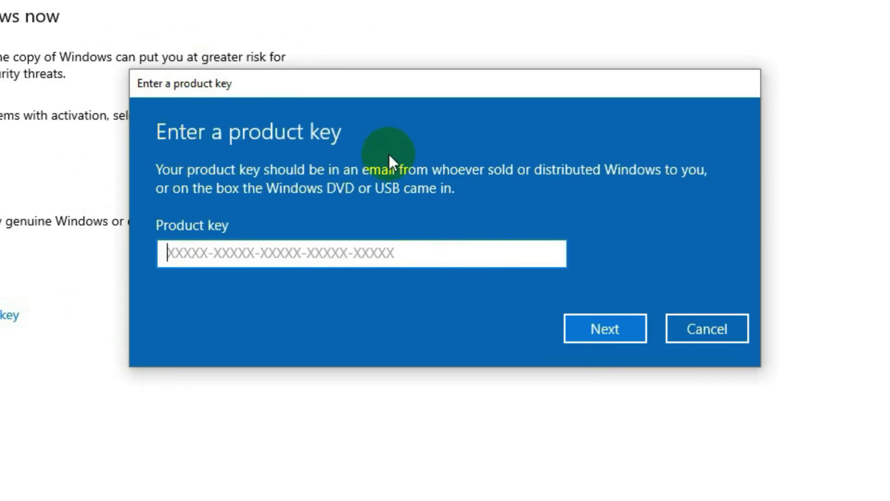
pyautogui.click(170, 251)
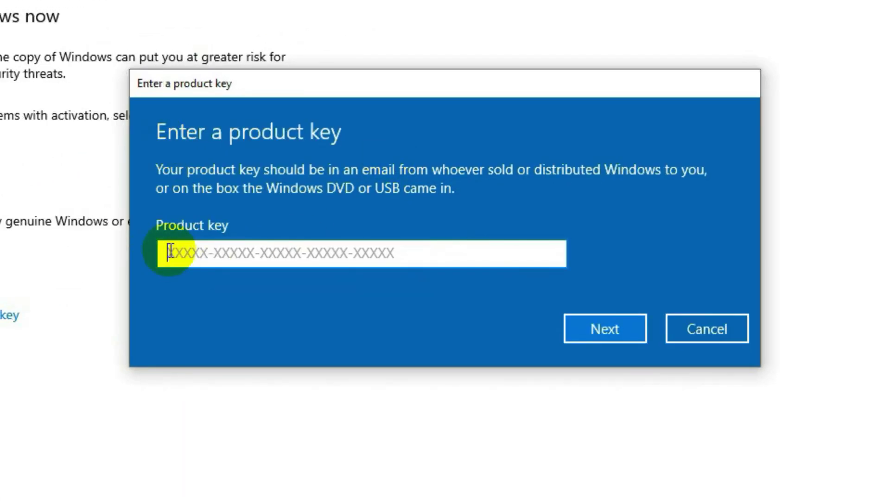
pyautogui.hotkey('ctrl', 'v')
pyautogui.click(605, 328)
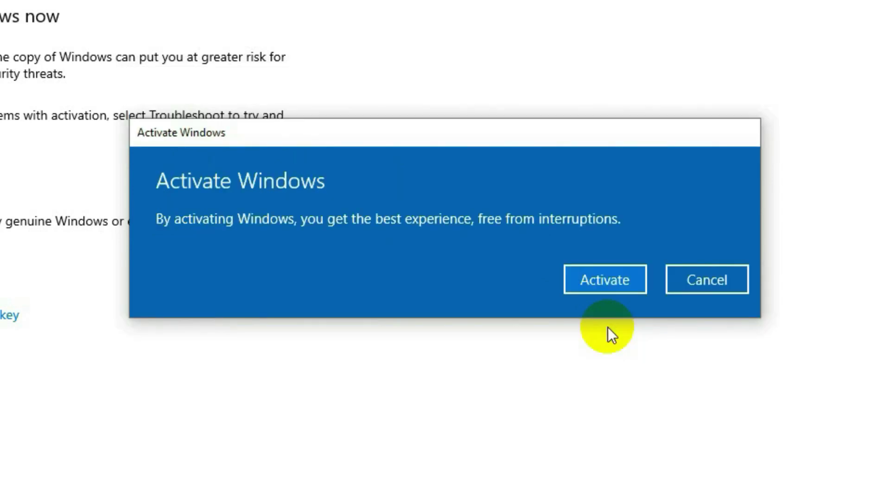
pyautogui.click(622, 282)
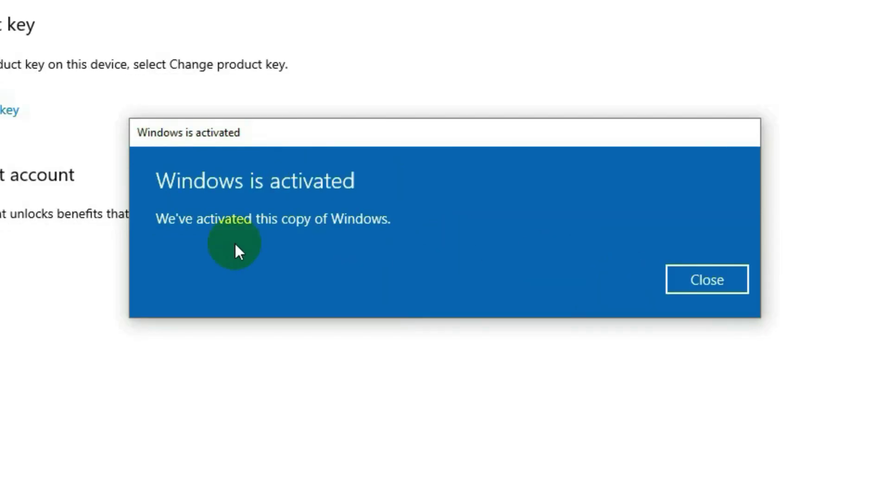
pyautogui.click(719, 278)
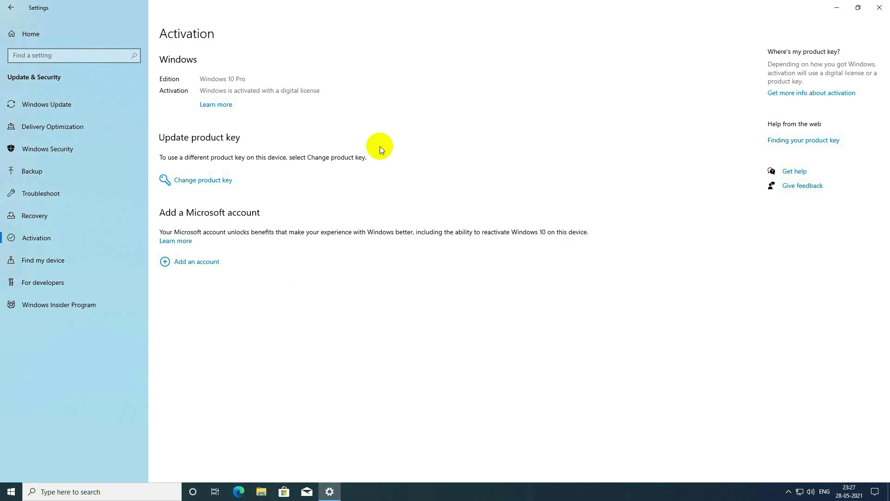